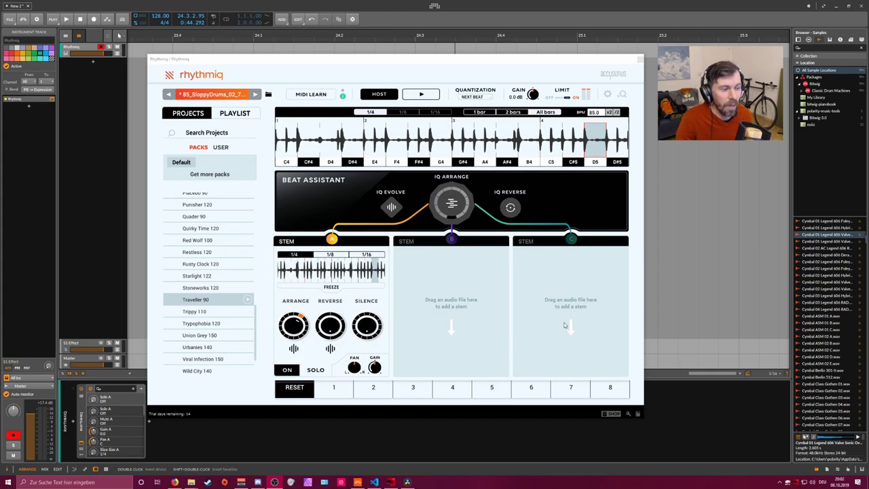
Load the sample 128_Drumloop_SP_2_01.wav from the browser into Rhythmiq and extract its stems.
scroll(817, 275, up, 5)
scroll(817, 275, up, 4)
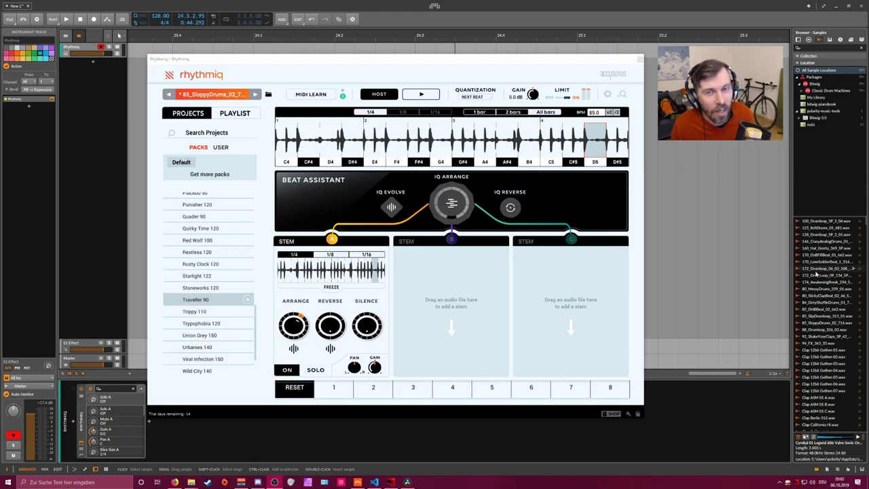
drag(366, 58, 393, 63)
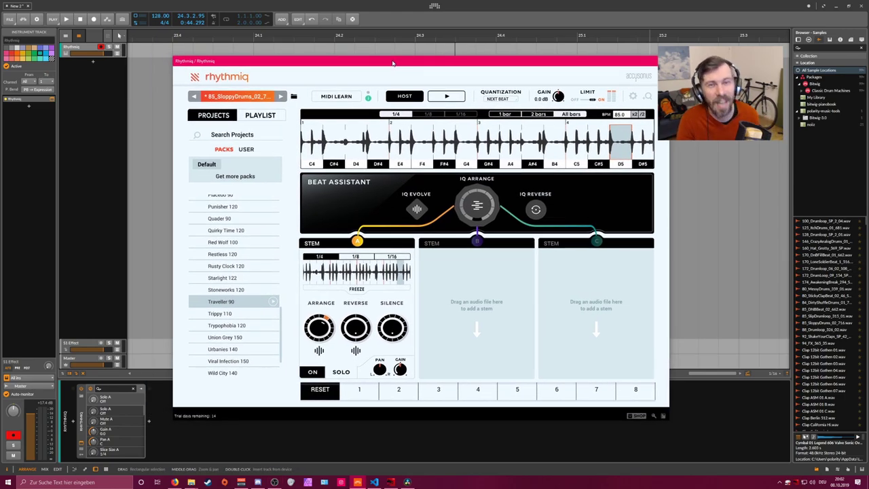
drag(394, 63, 369, 61)
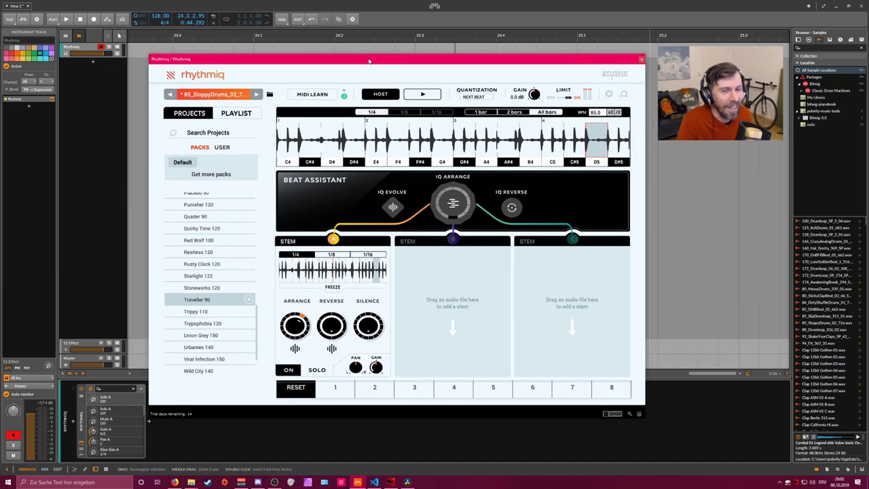
click(824, 228)
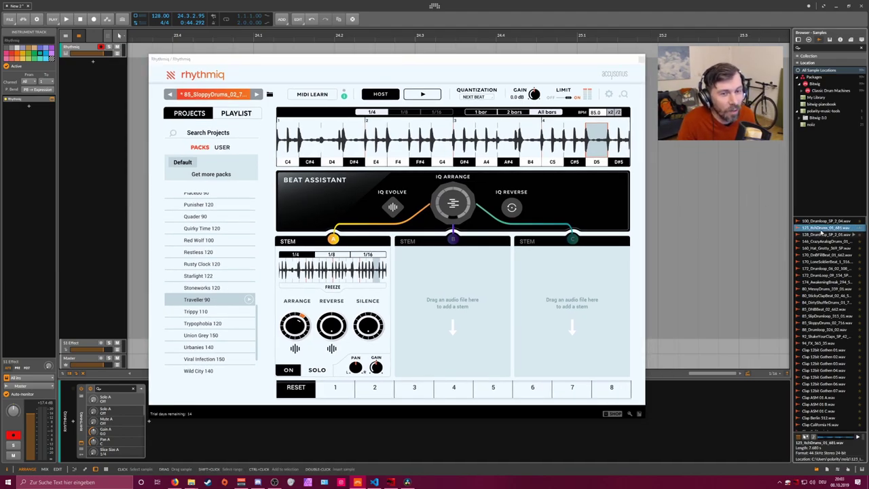
click(849, 234)
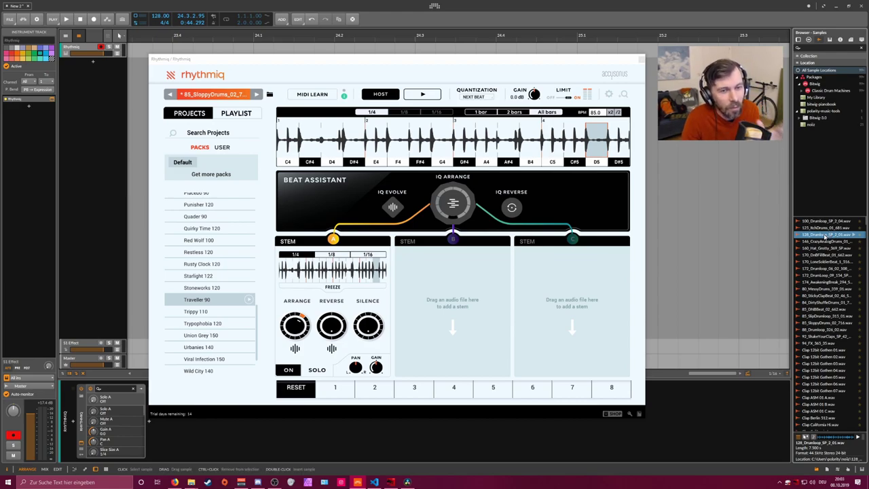
drag(824, 235, 411, 136)
click(413, 290)
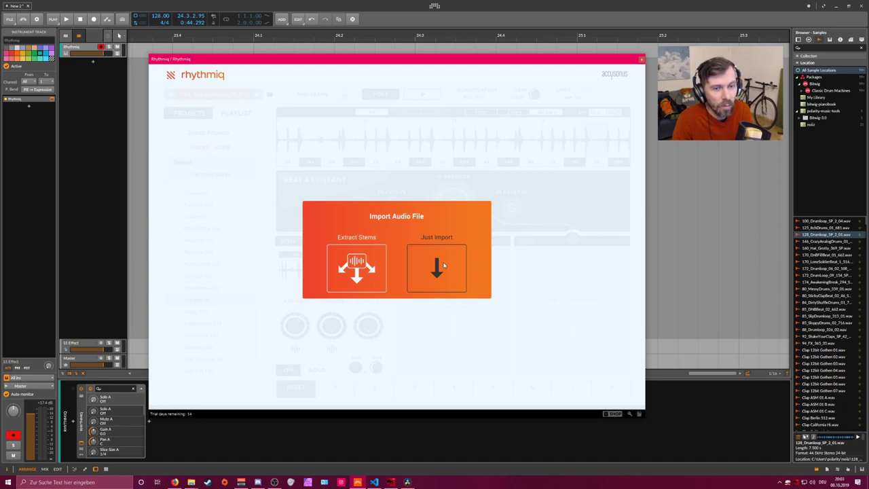
click(354, 262)
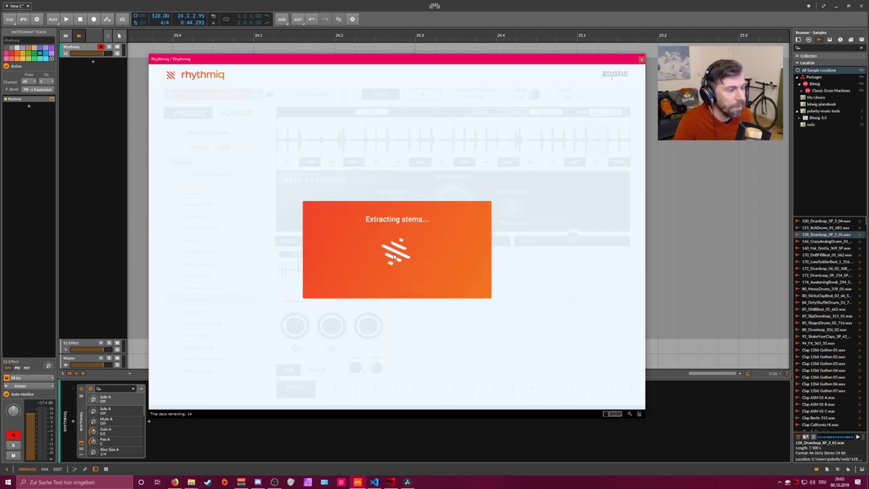
Rename stems A, B and C as Kick, Snare and HiHat.
double_click(289, 242)
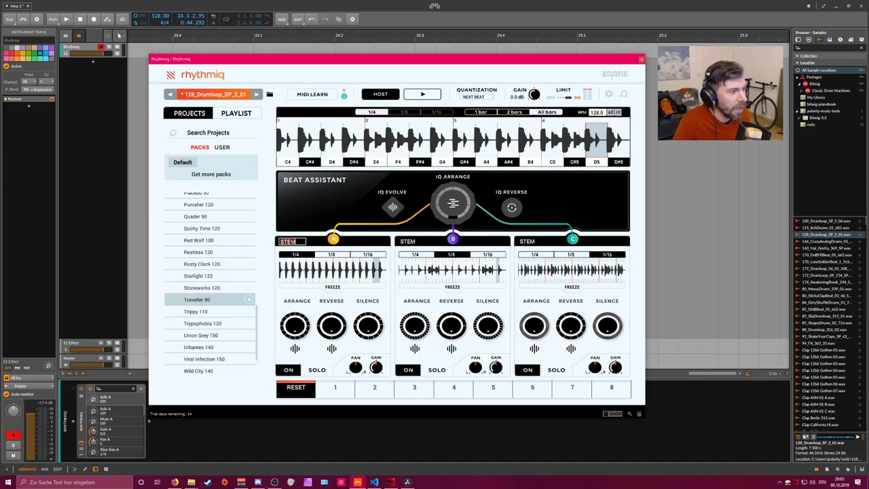
text(Kick)
key(Tab)
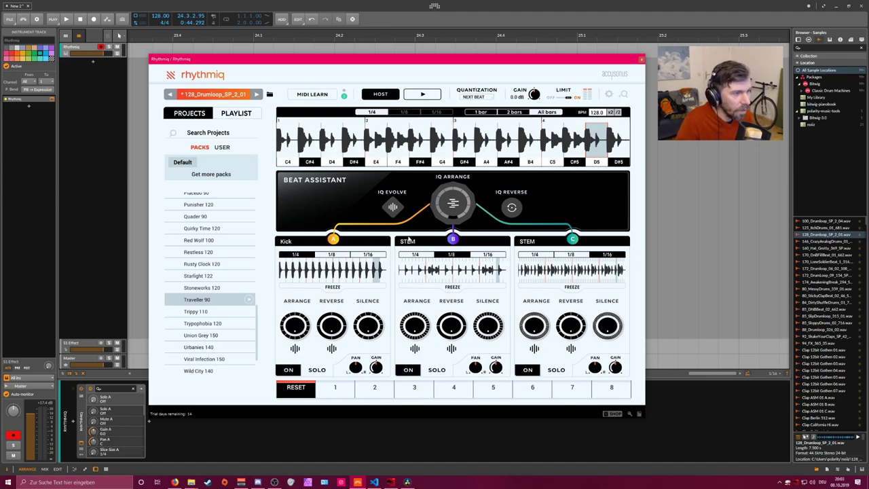
text(Snare)
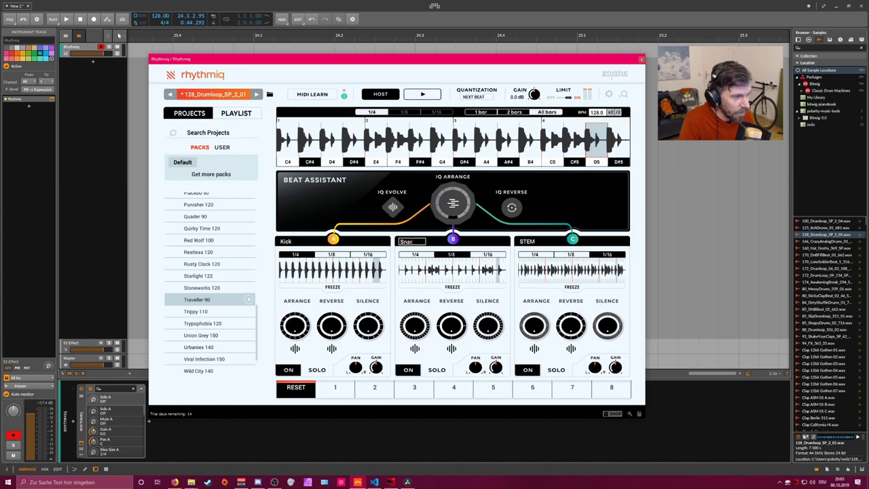
click(508, 239)
double_click(525, 242)
text(HiHat)
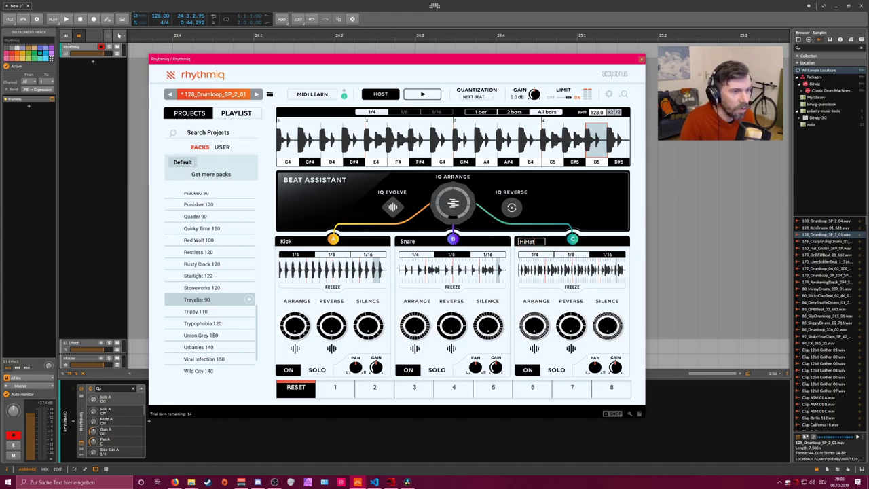
key(Return)
drag(466, 63, 473, 57)
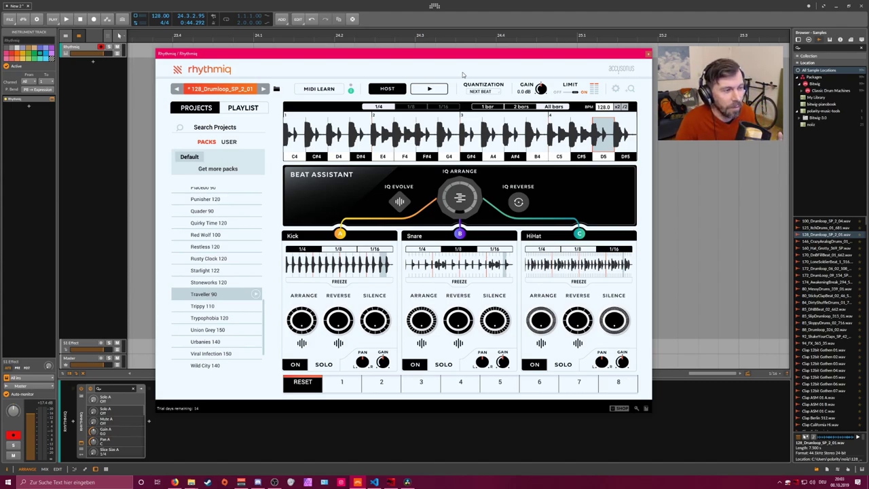
Try out the Kick stem's Arrange, Reverse and Silence knobs during playback and return them to neutral.
click(333, 251)
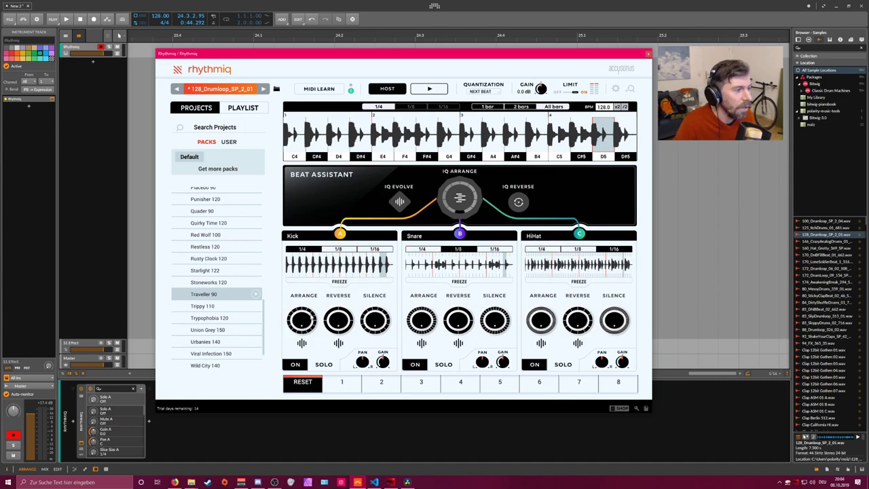
drag(368, 324, 314, 301)
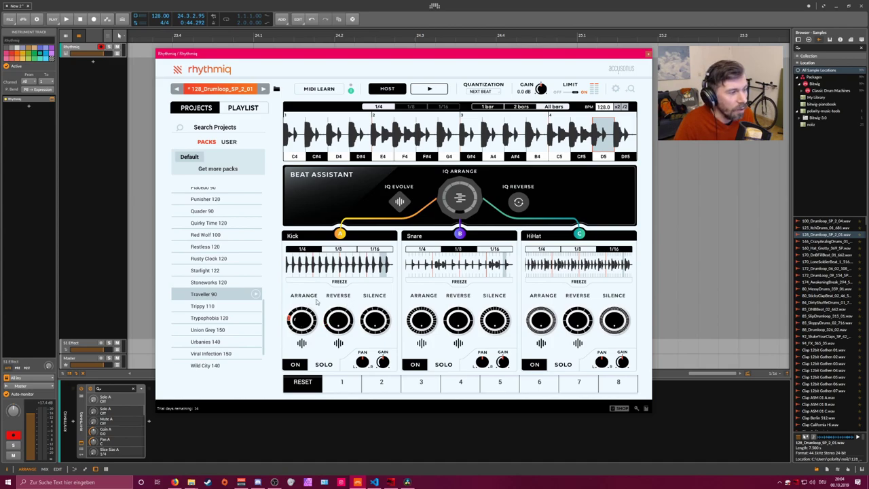
click(426, 91)
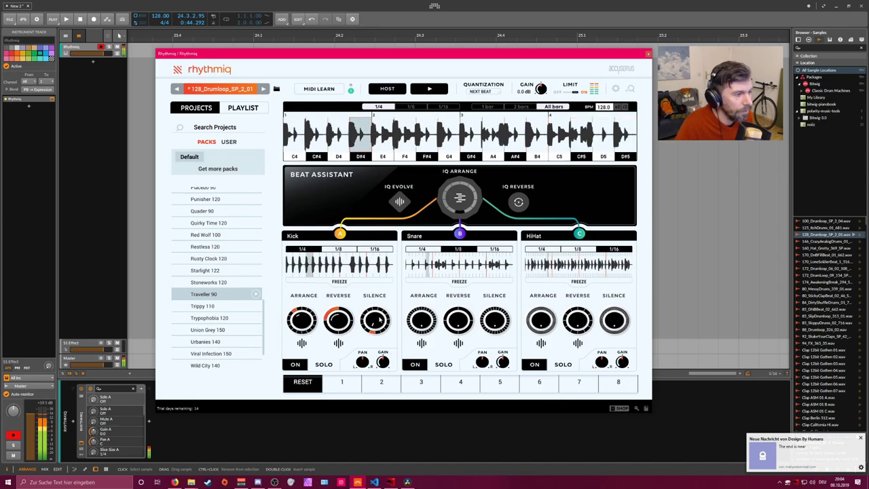
drag(380, 331, 377, 350)
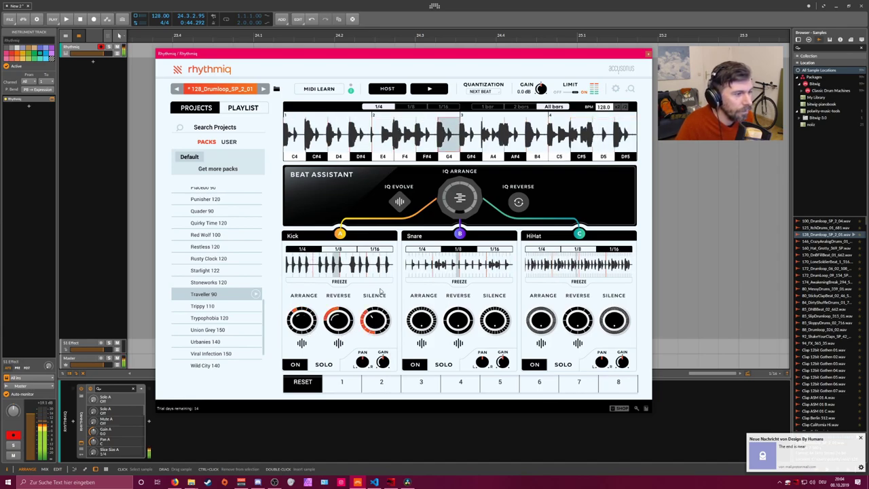
mouse_move(339, 317)
mouse_down()
mouse_move(338, 324)
mouse_move(338, 313)
mouse_up()
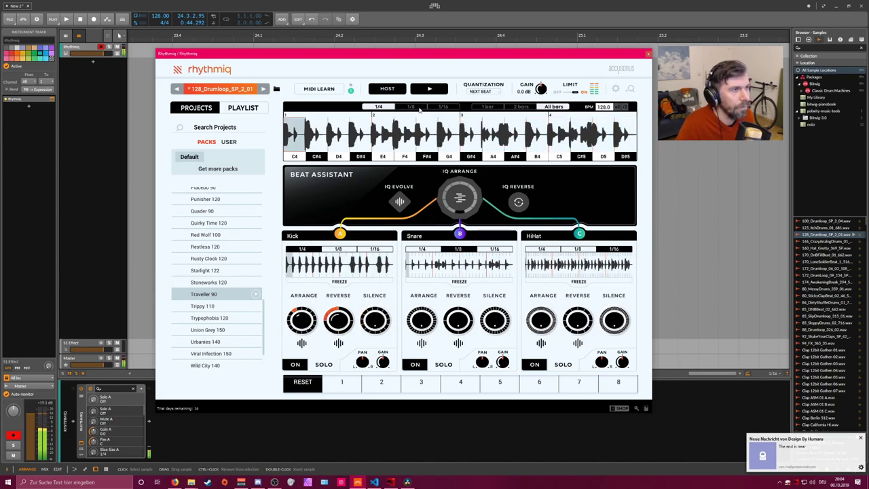
click(427, 91)
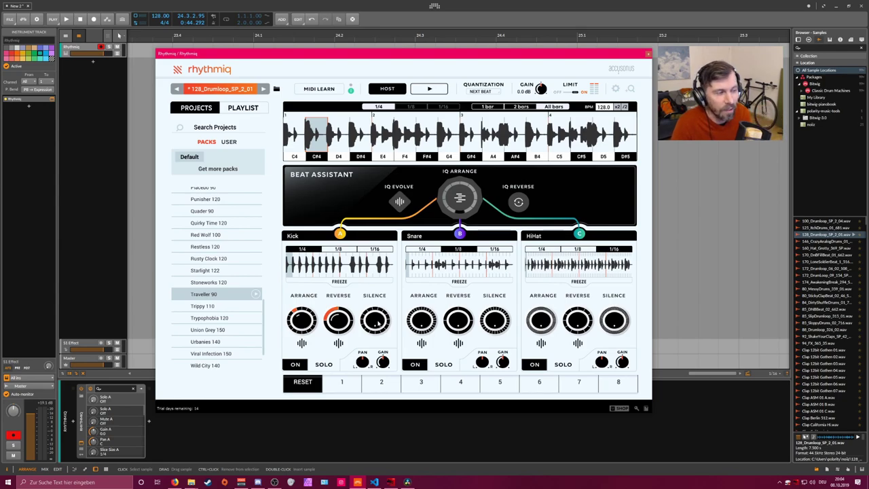
drag(338, 319, 306, 320)
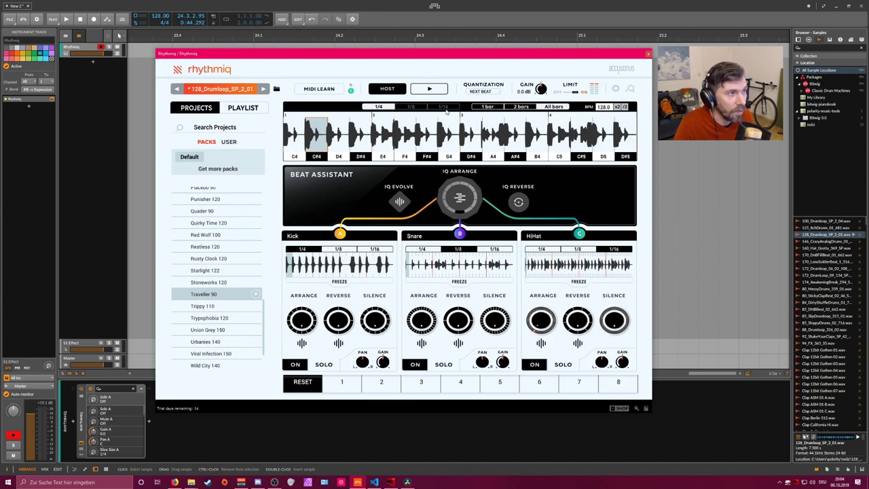
During playback, try raising the HiHat stem's Arrange, Reverse and Silence and the Snare stem's Silence.
key(space)
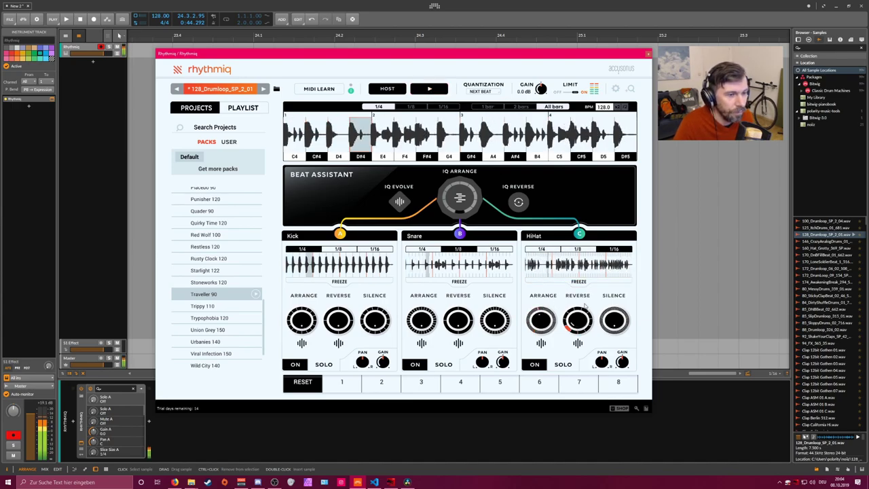
drag(578, 319, 614, 309)
drag(495, 321, 495, 314)
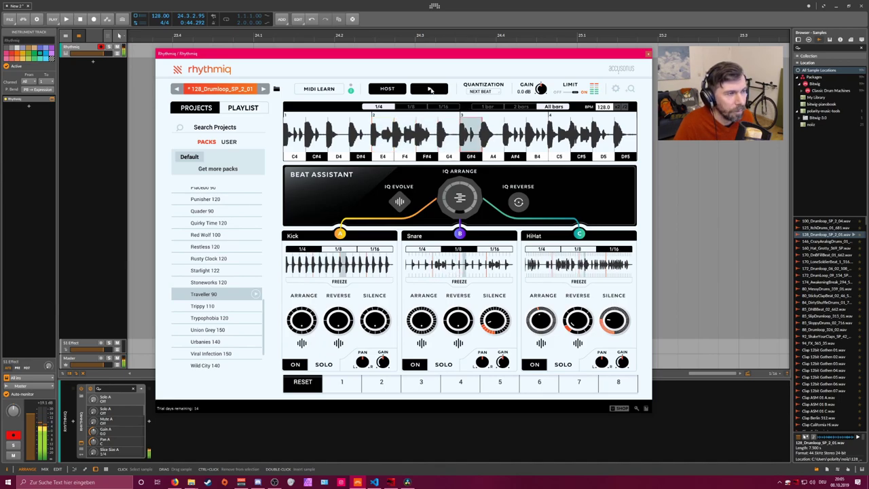
click(429, 90)
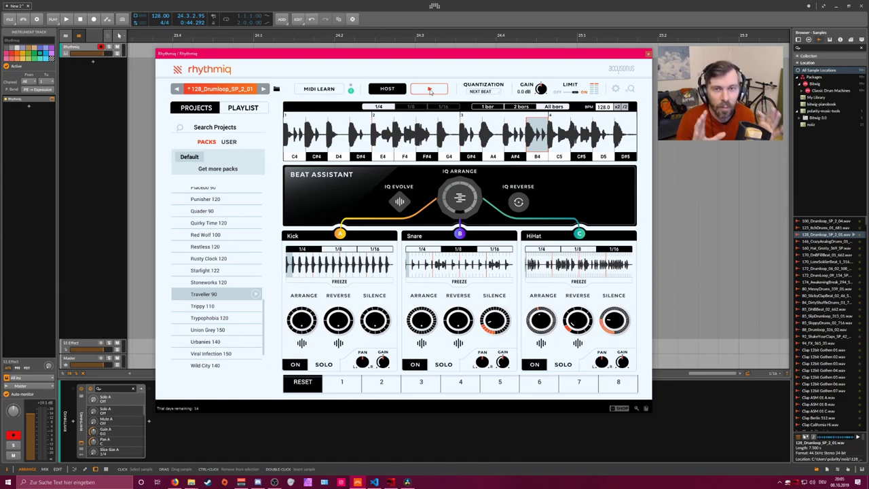
click(430, 91)
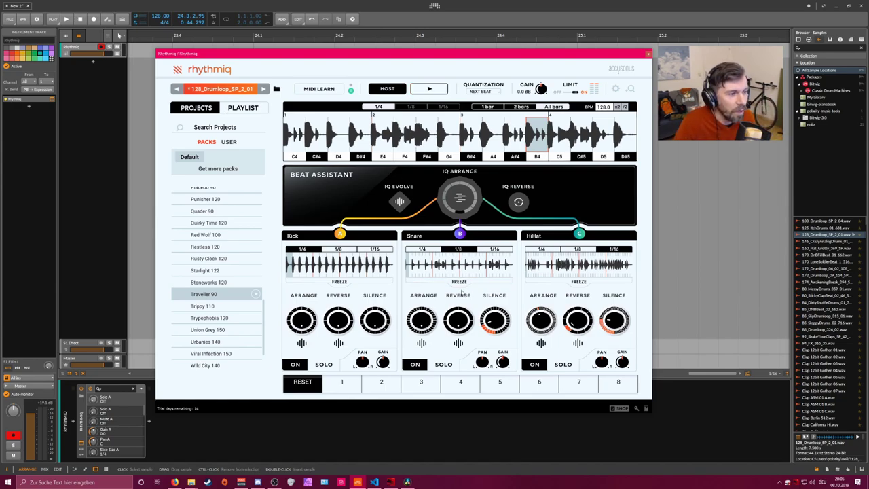
Solo the Snare stem, return its Silence knob to neutral, and audition the loop.
click(445, 364)
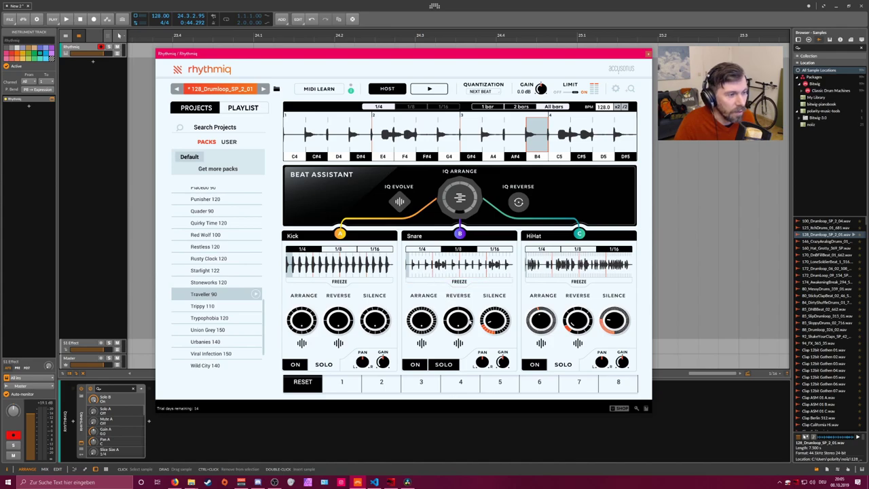
drag(490, 324, 498, 354)
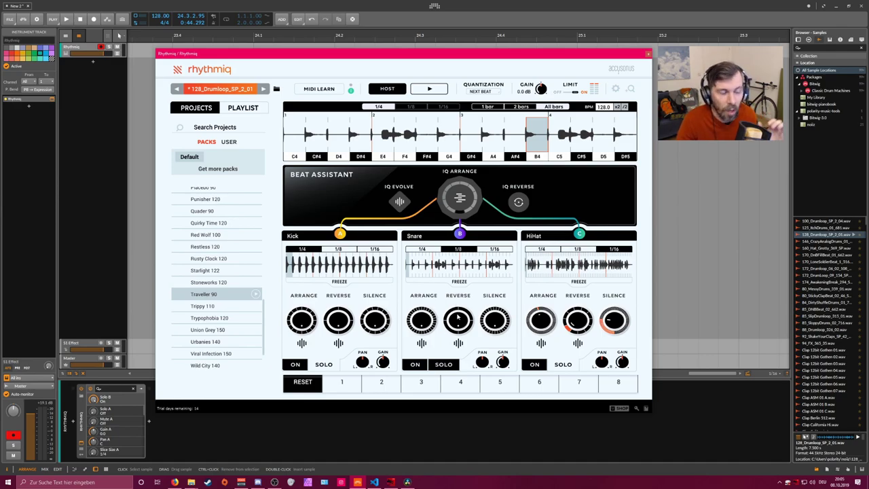
click(430, 89)
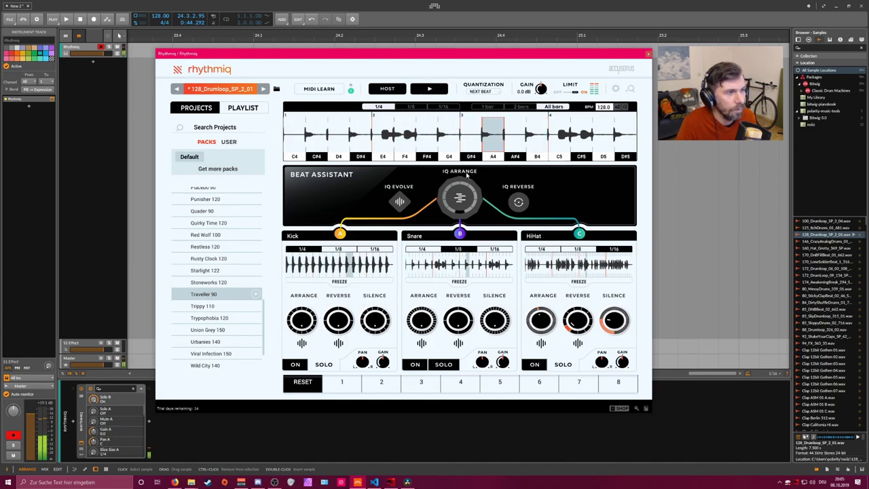
click(430, 88)
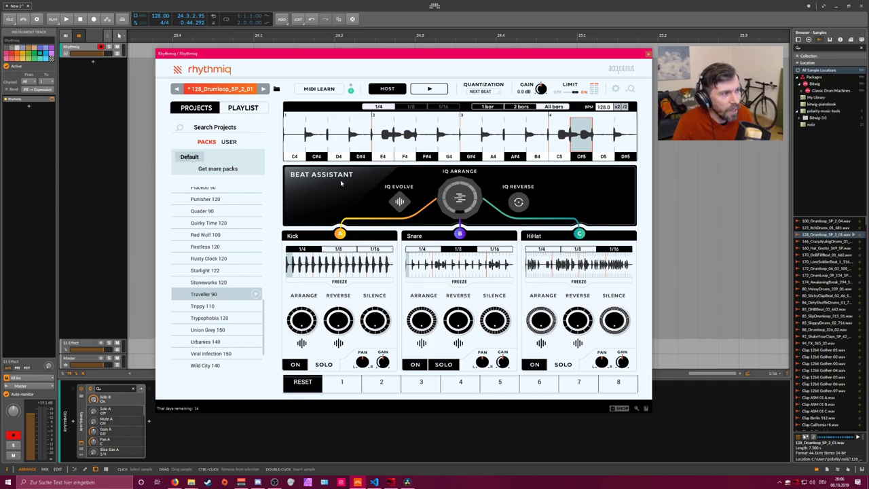
Try switching IQ Arrange in the Beat Assistant on and off with playback stopped.
click(449, 197)
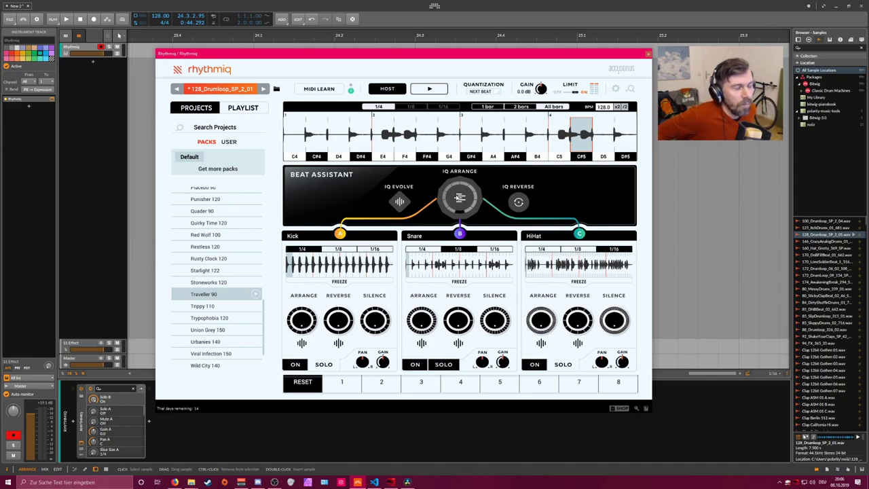
click(459, 199)
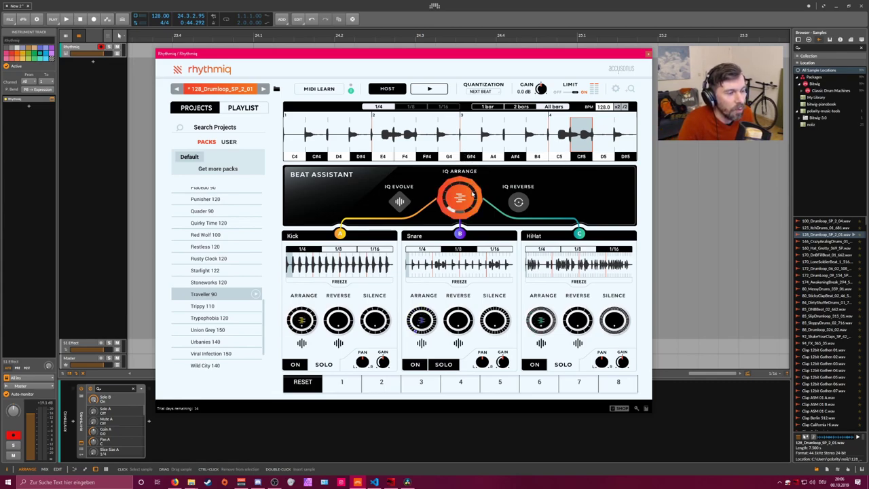
click(471, 202)
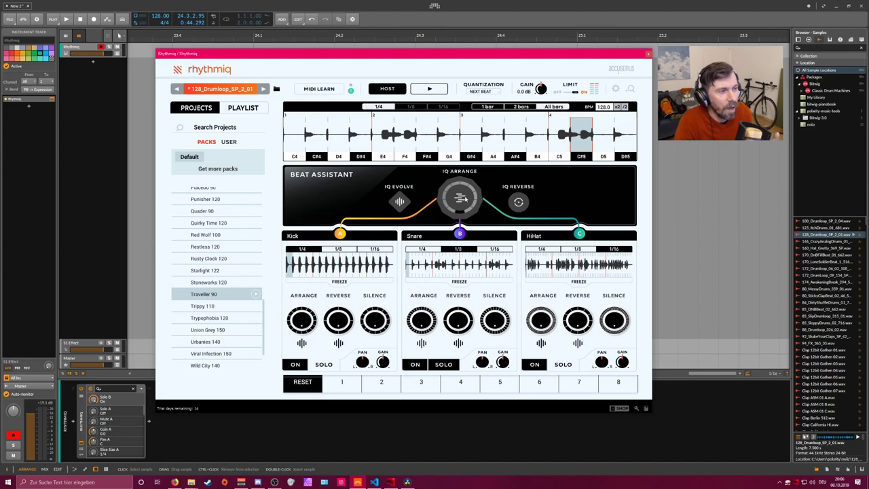
click(461, 199)
click(463, 201)
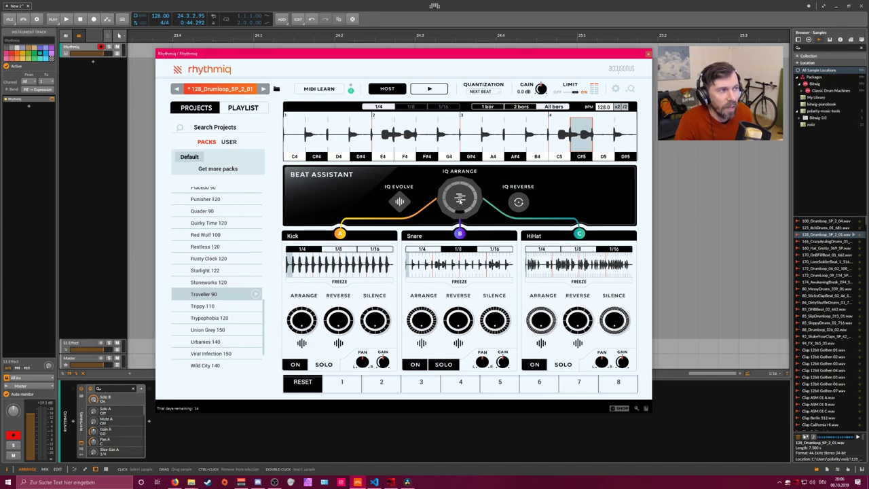
Play the loop with IQ Arrange turned on in the Beat Assistant so that all three stems are rearranged.
click(429, 89)
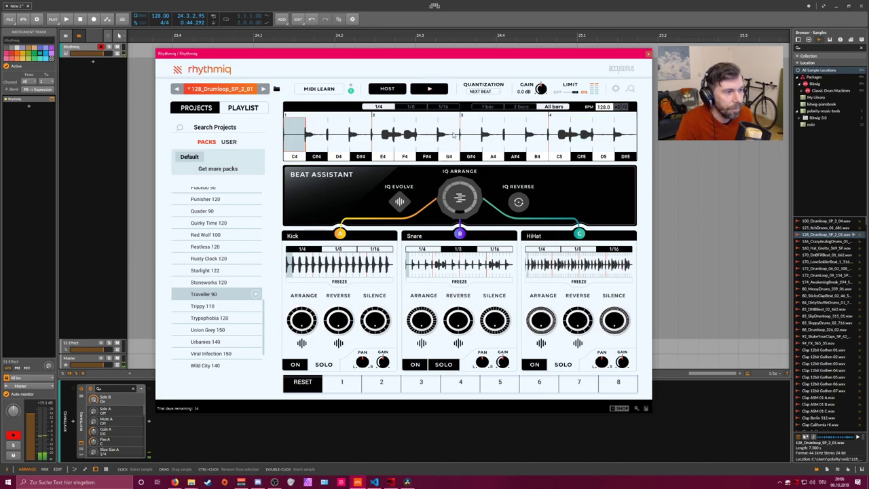
click(462, 196)
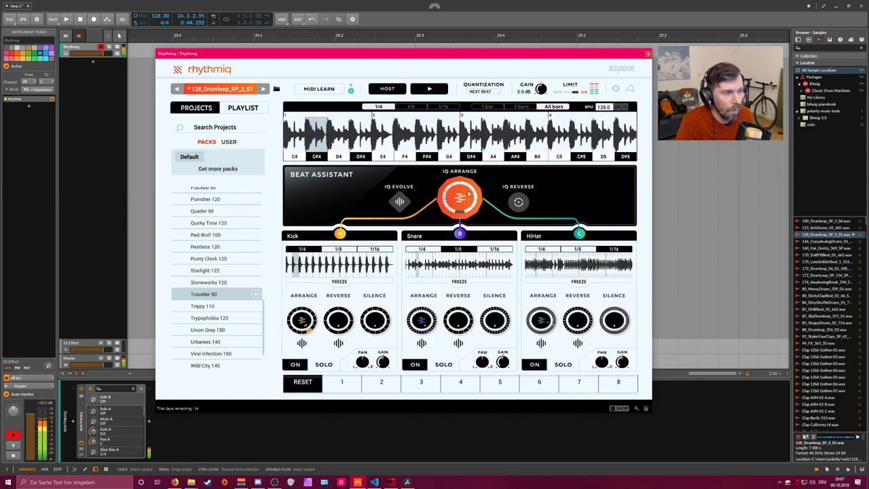
click(429, 90)
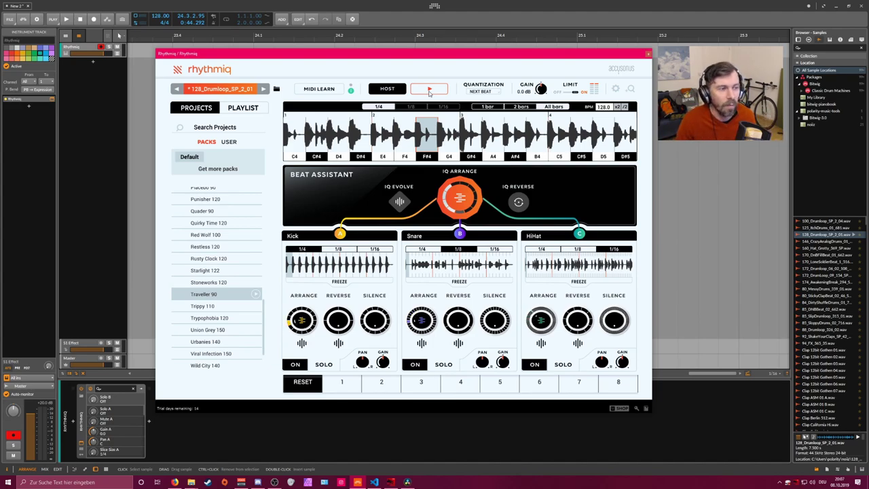
click(429, 91)
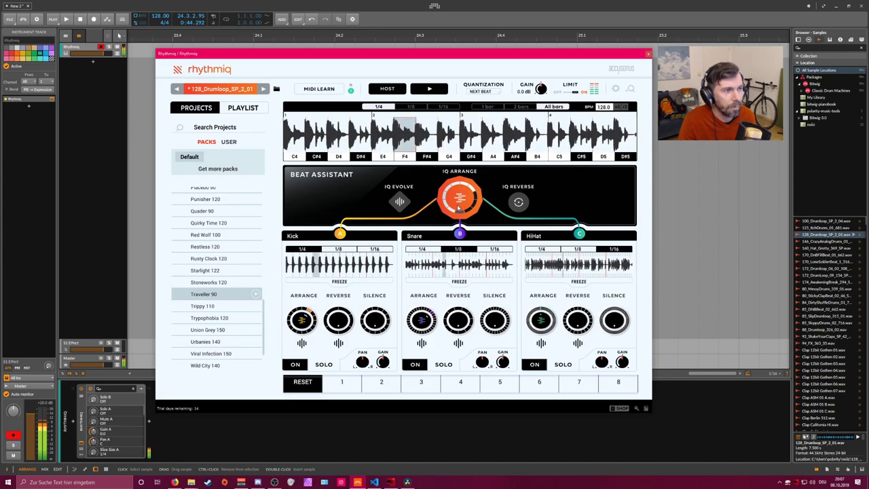
Restart the loop, turn on IQ Reverse and IQ Evolve alongside IQ Arrange in the Beat Assistant, and stop playback.
click(430, 91)
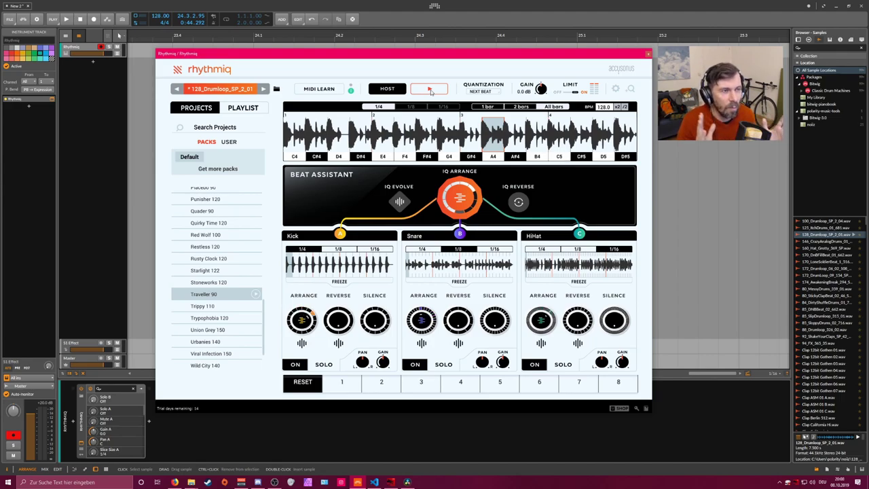
click(430, 90)
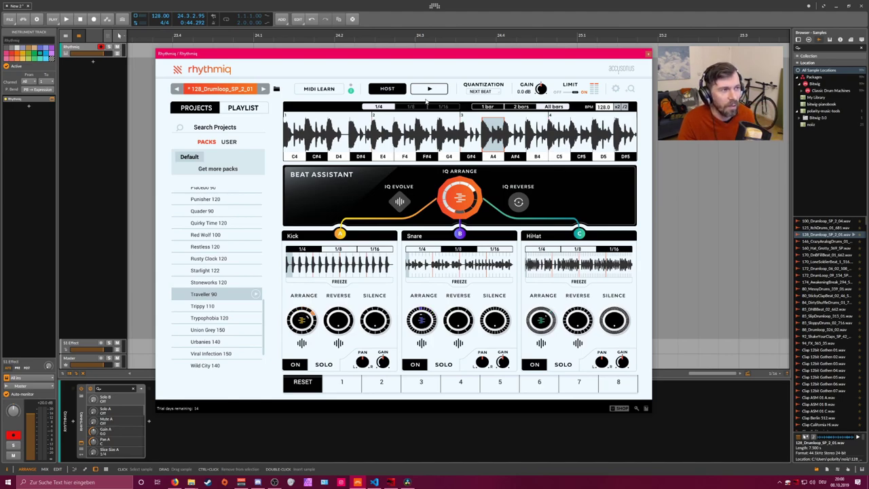
click(428, 91)
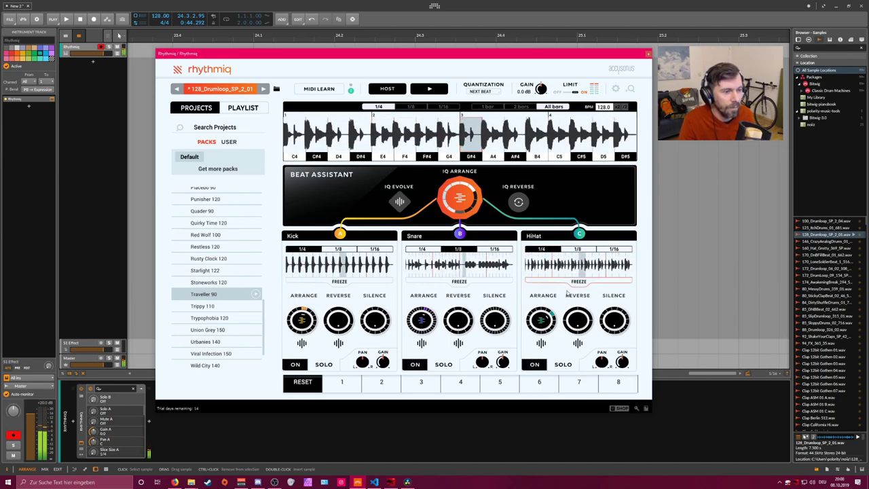
click(518, 201)
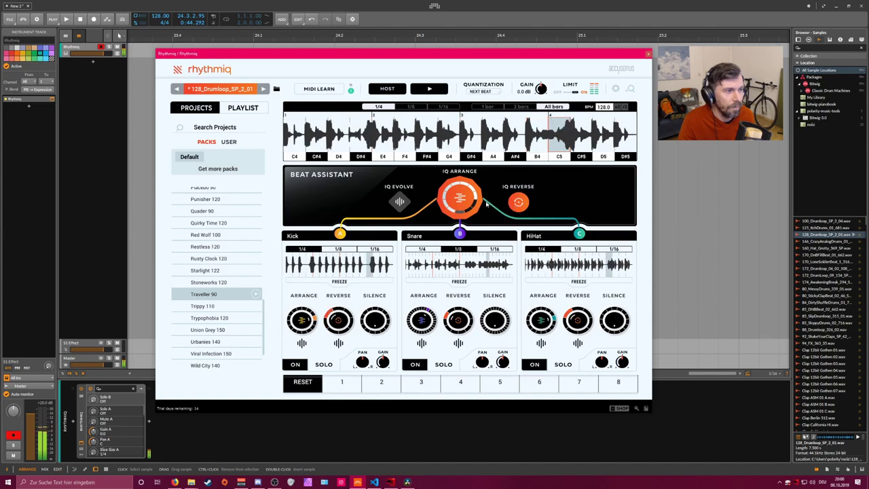
click(401, 202)
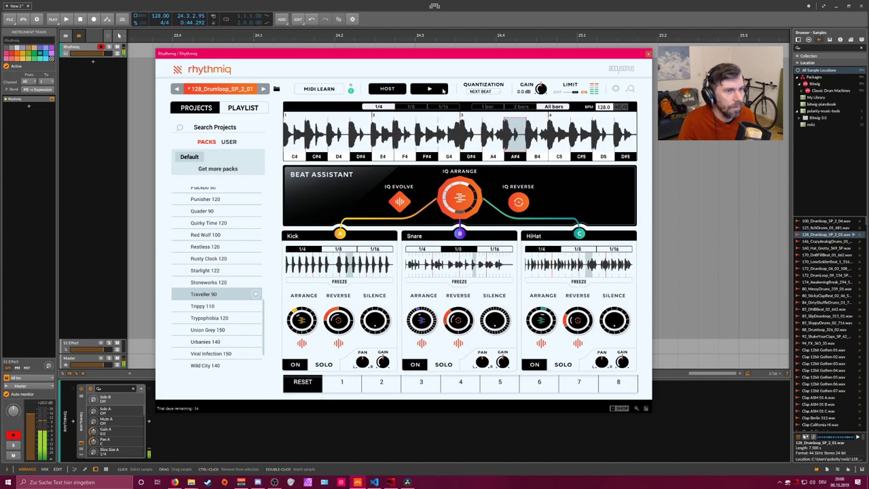
click(432, 93)
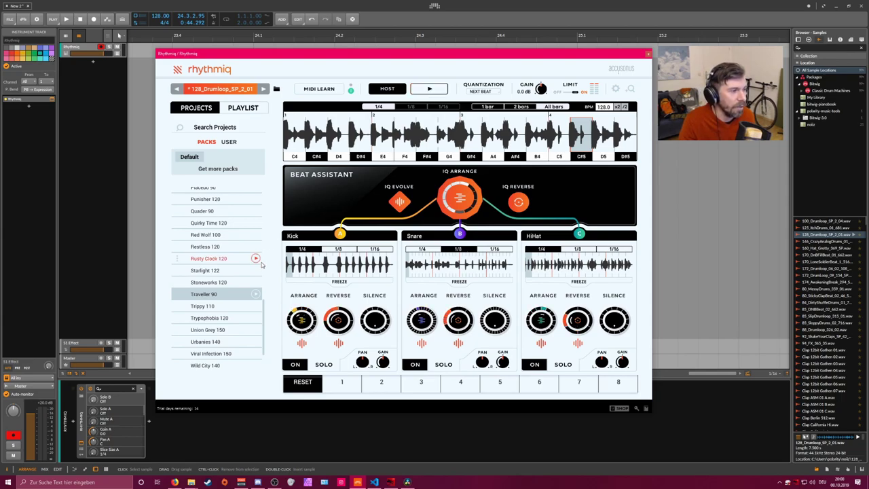
Turn on only IQ Arrange in the Beat Assistant, audition the rearranged drum loop, and stop playback.
scroll(264, 301, up, 1)
scroll(264, 301, up, 10)
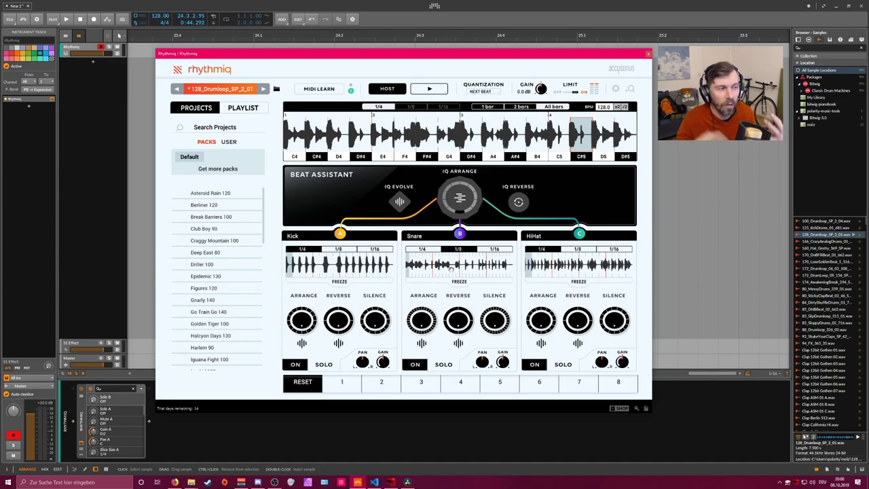
click(453, 199)
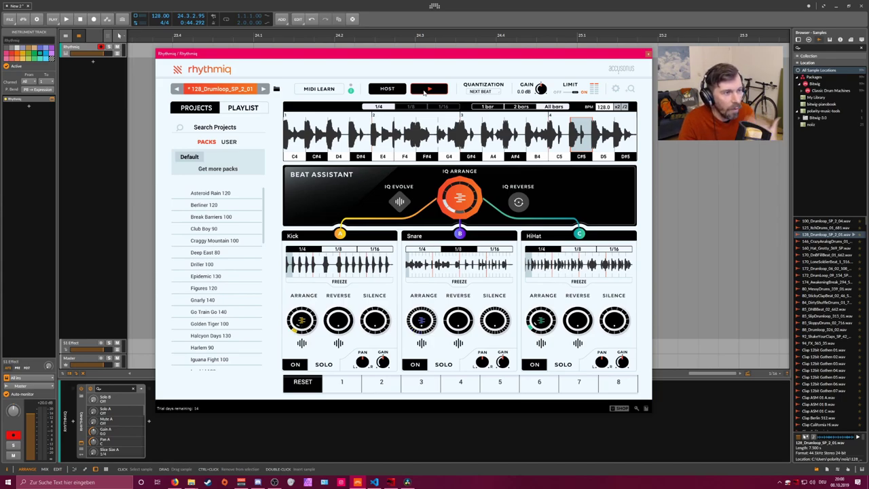
click(424, 91)
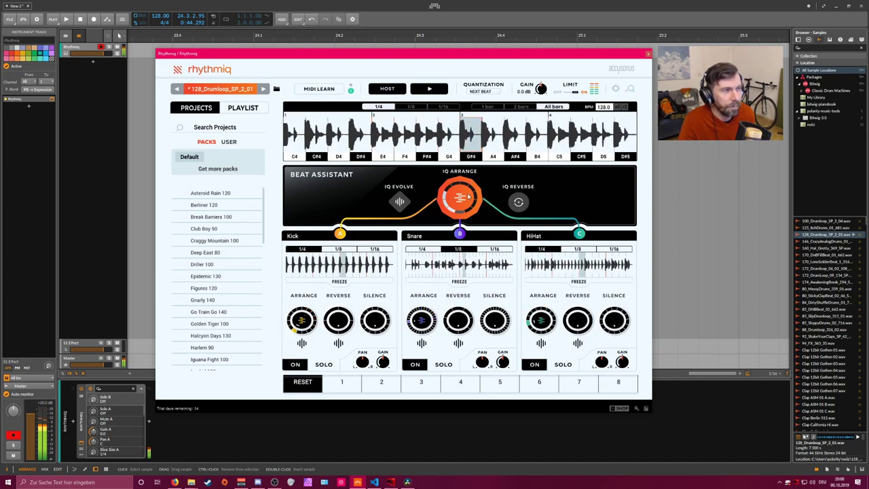
click(433, 92)
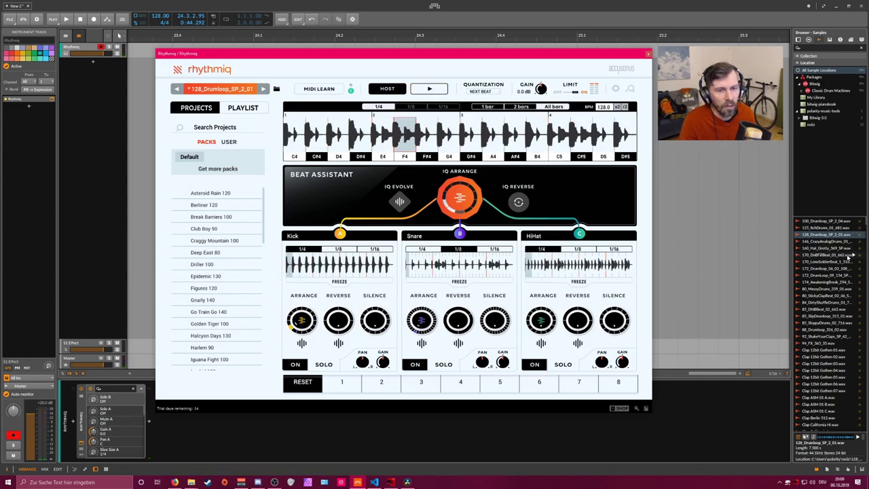
Preview the samples 170_LoneSoldierBeat_1_516 and 172_Drumloop_06_02_108_SP and look further down the list for another loop.
click(839, 262)
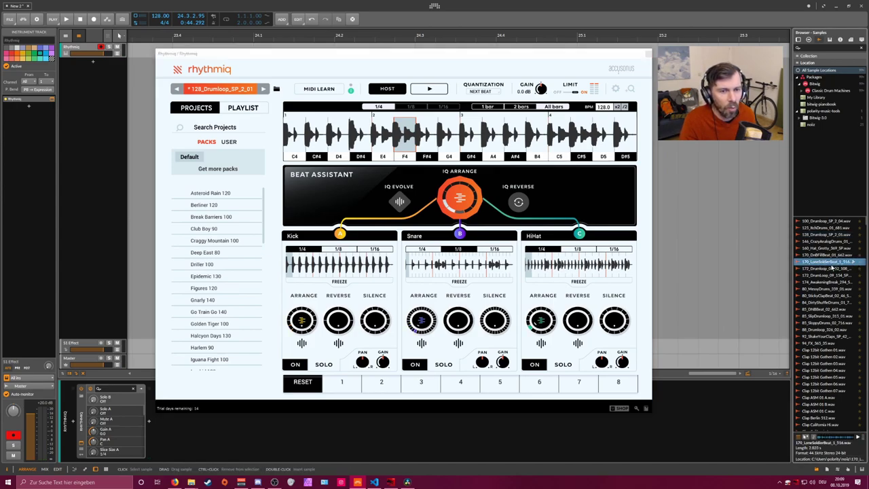
click(837, 269)
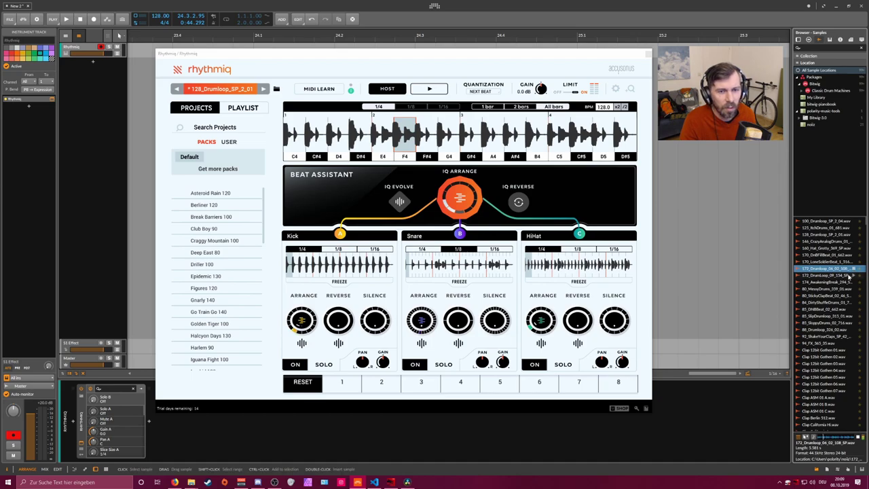
scroll(841, 278, down, 2)
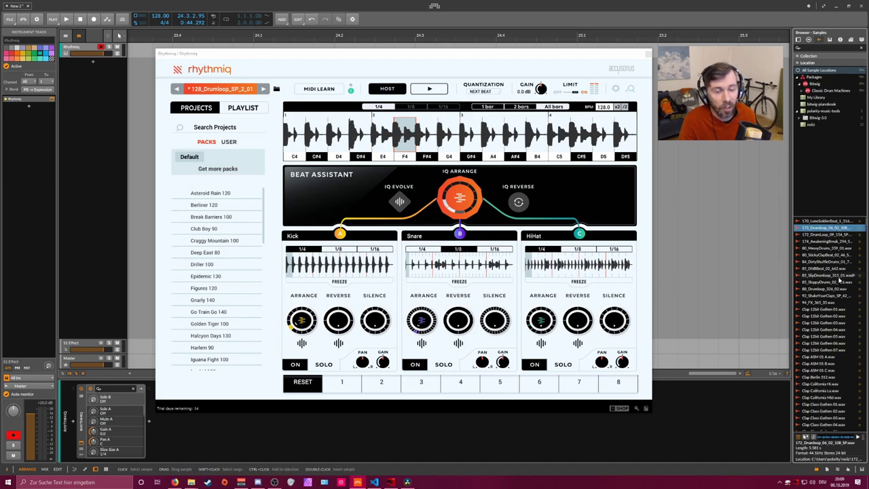
scroll(840, 280, down, 2)
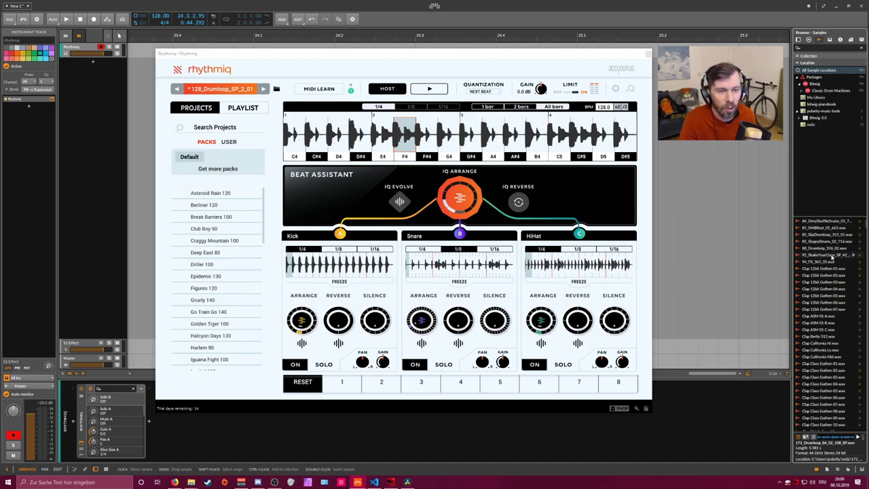
Preview 92_ShakeYourClaps_SP_42_01.wav and import it into Rhythmiq, continuing without saving the changes to the current project.
click(832, 256)
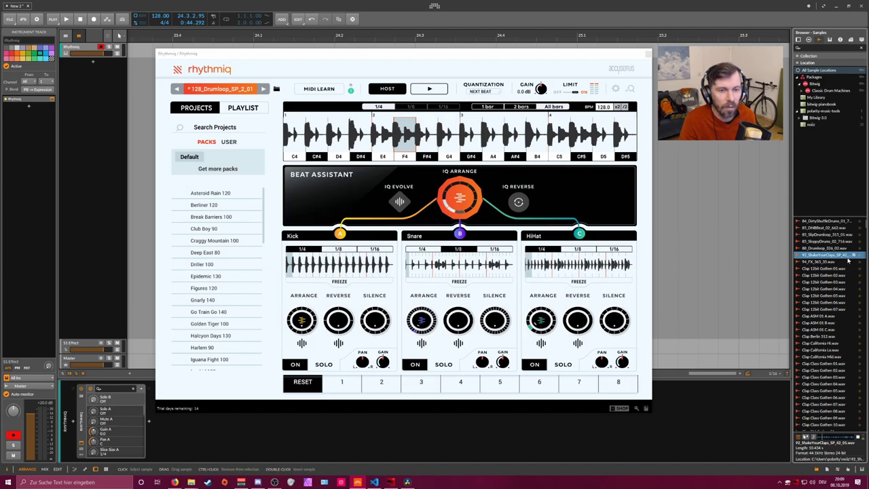
drag(707, 240, 455, 193)
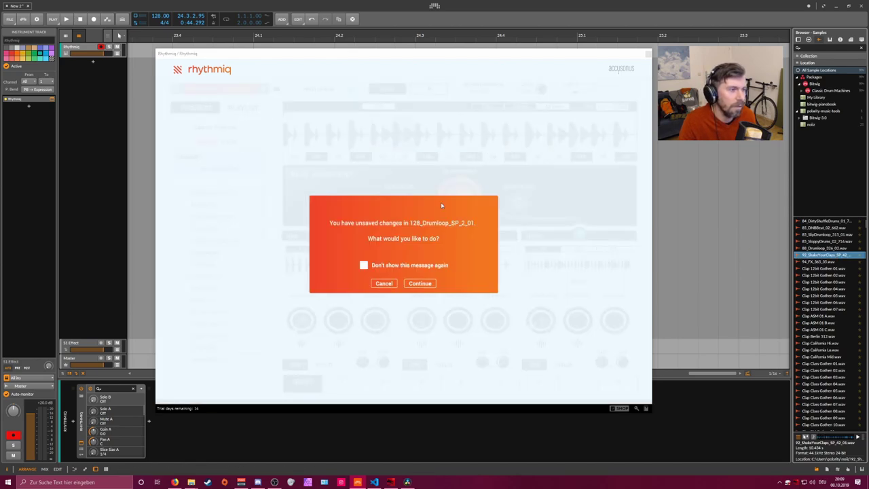
click(412, 284)
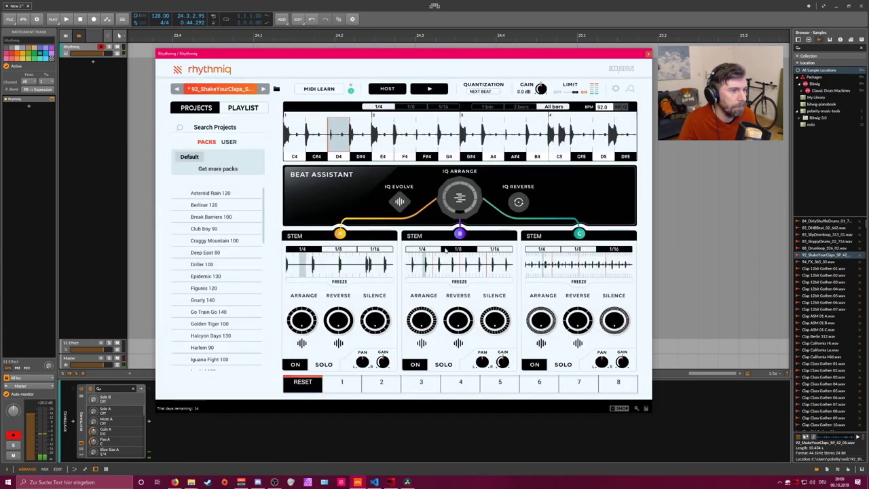
With the new loop playing, try IQ Arrange, adjust stem B's Arrange knob and raise its Silence knob, and stop playback.
click(461, 182)
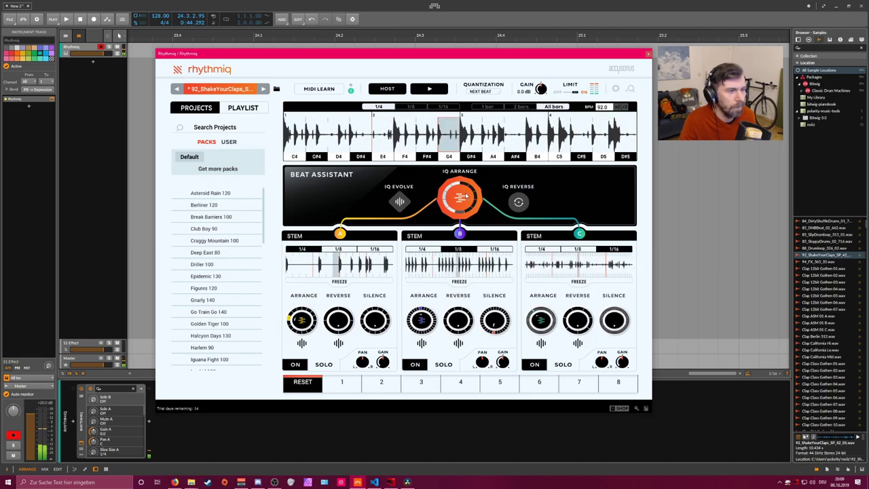
drag(478, 312, 474, 352)
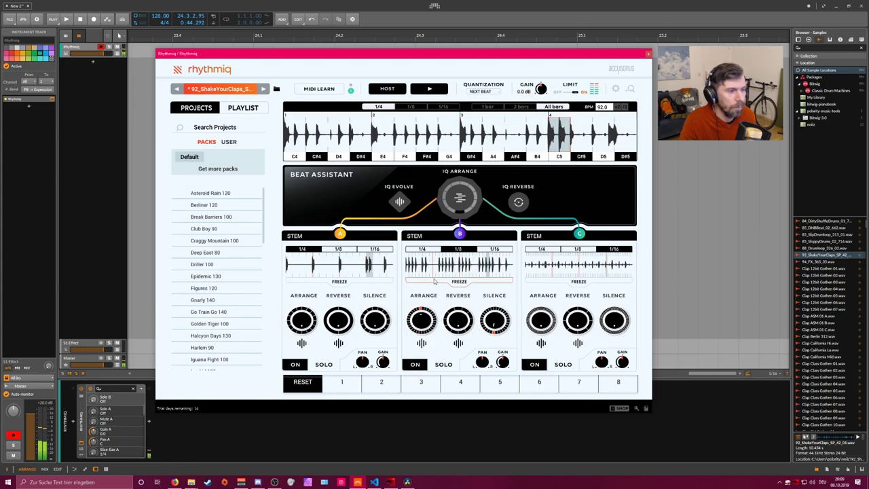
drag(494, 320, 495, 318)
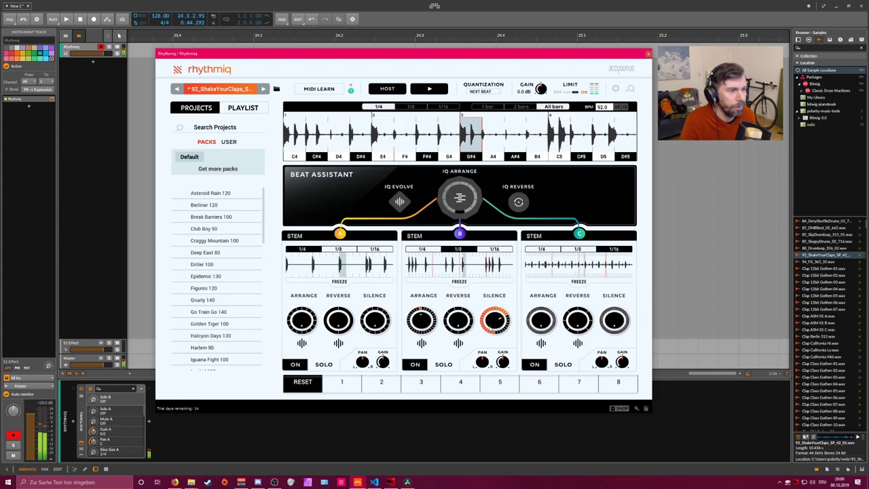
click(430, 89)
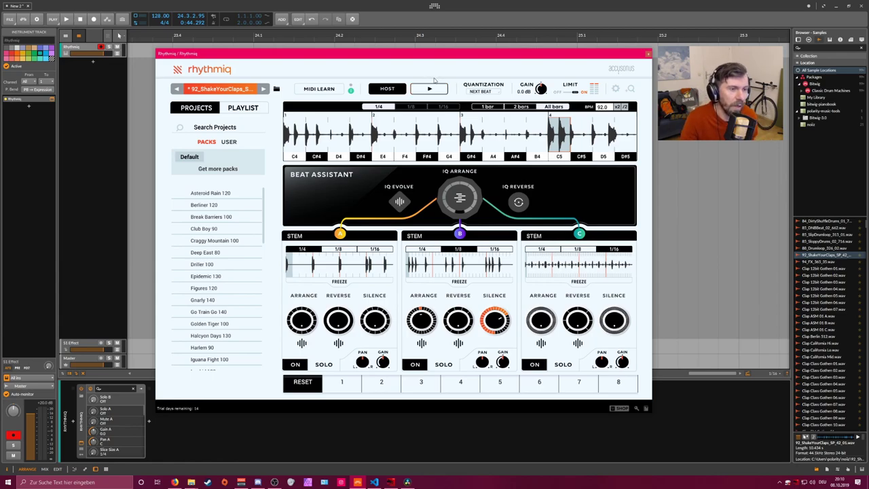
Move the Rhythmiq plugin window slightly and try to resize it from its corner.
mouse_move(460, 57)
mouse_down()
mouse_move(489, 61)
mouse_move(467, 59)
mouse_up()
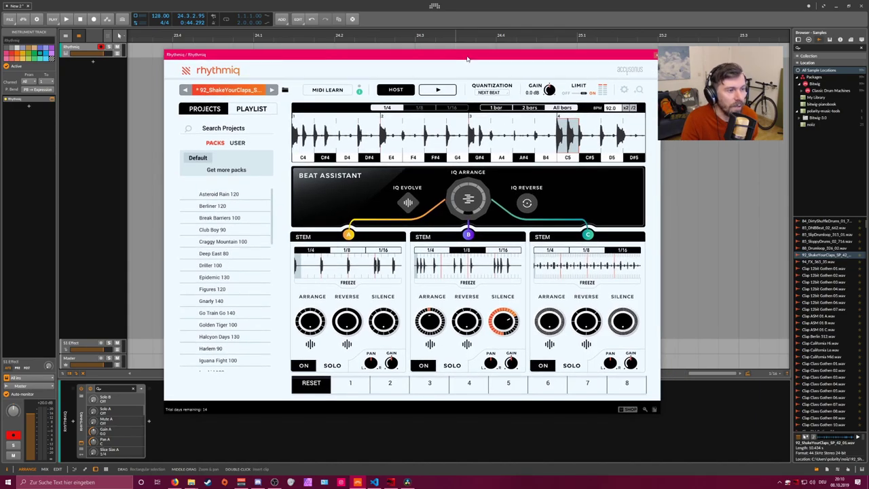
drag(659, 415, 700, 150)
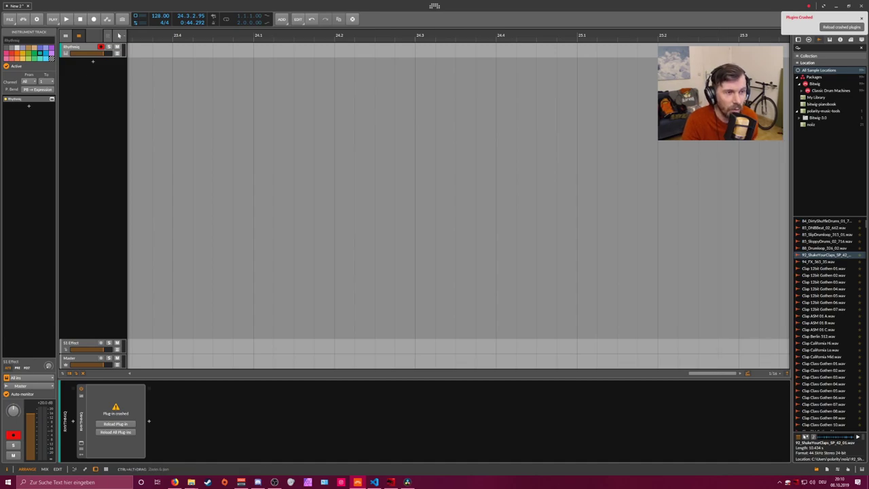
Reload the crashed Rhythmiq plugin and continue its trial.
click(830, 28)
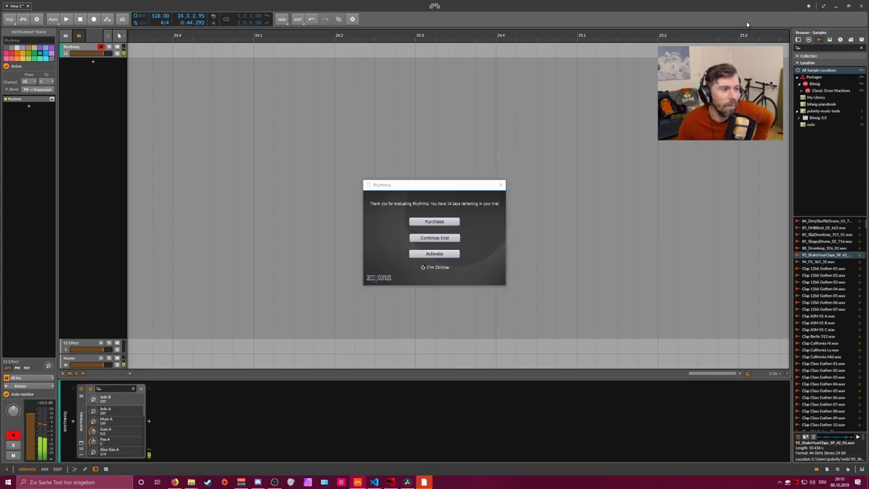
click(438, 237)
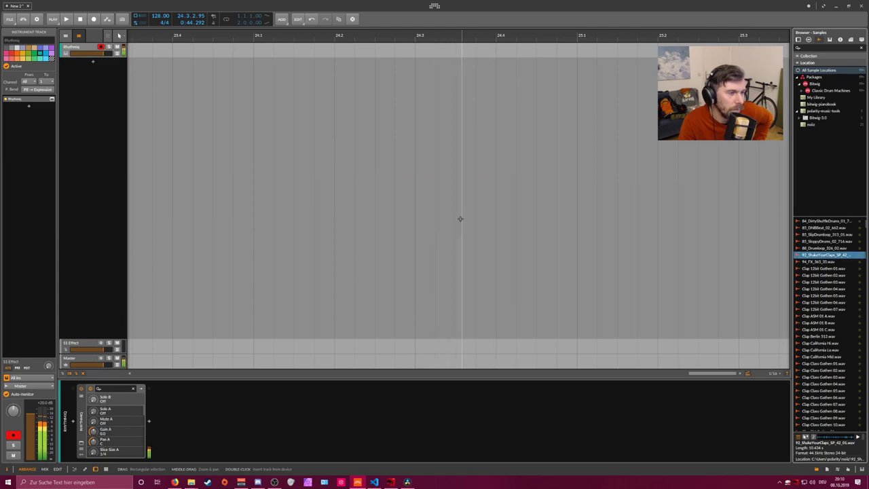